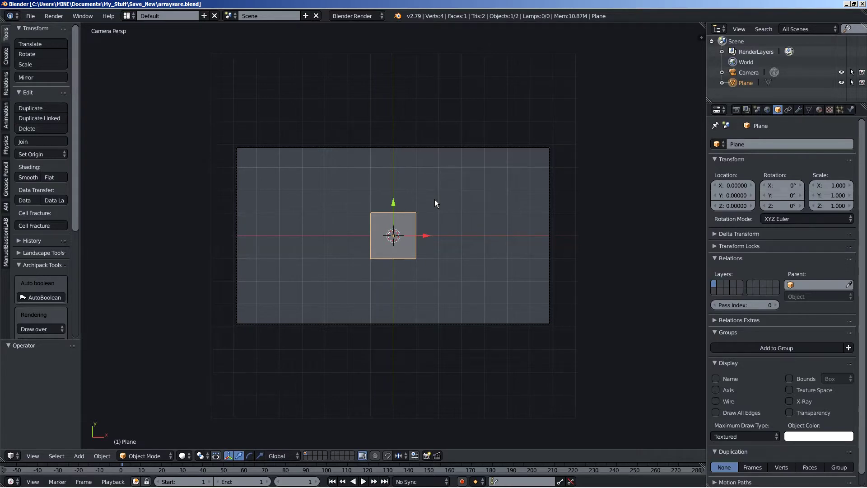
Step: Zoom in and reselect the square Plane as the active object instead of the camera
right_click(467, 148)
scroll(453, 203, up, 3)
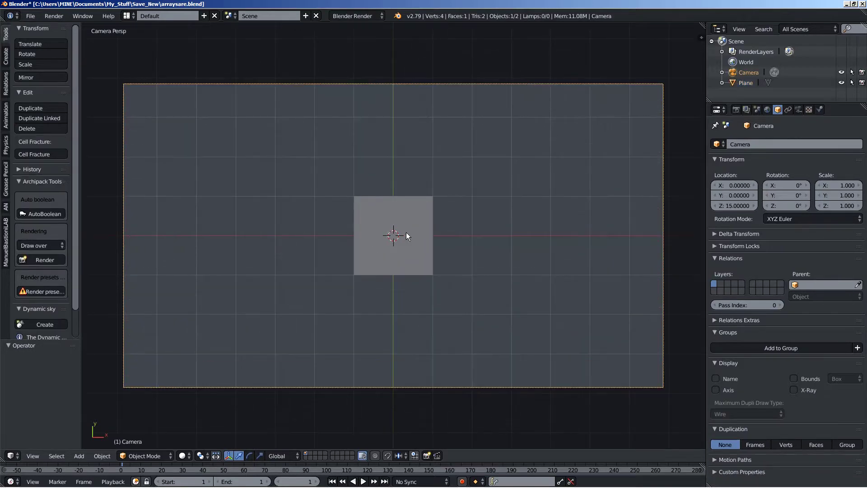
right_click(414, 215)
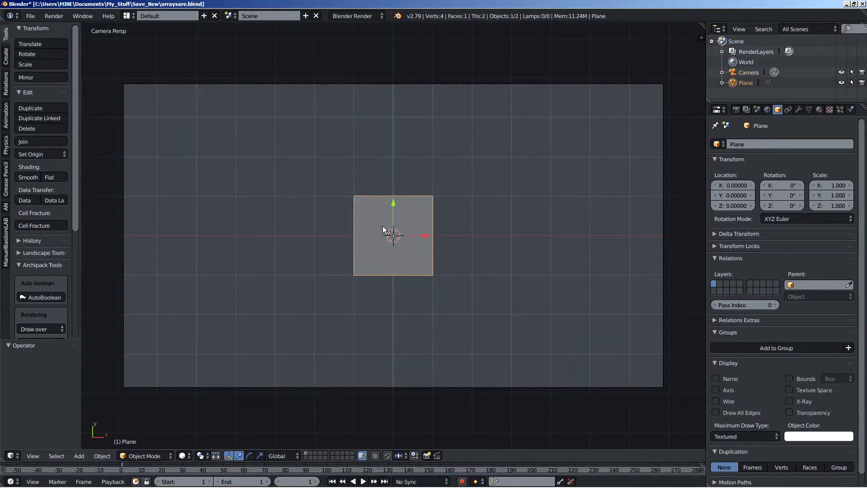
Step: In Edit Mode, stretch the plane four times along Y and narrow it to 0.1 along X
key(Tab)
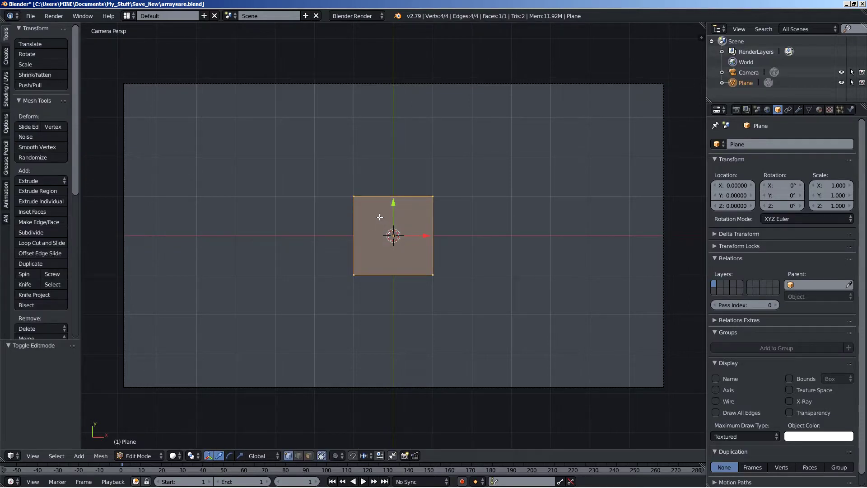
key(s)
key(y)
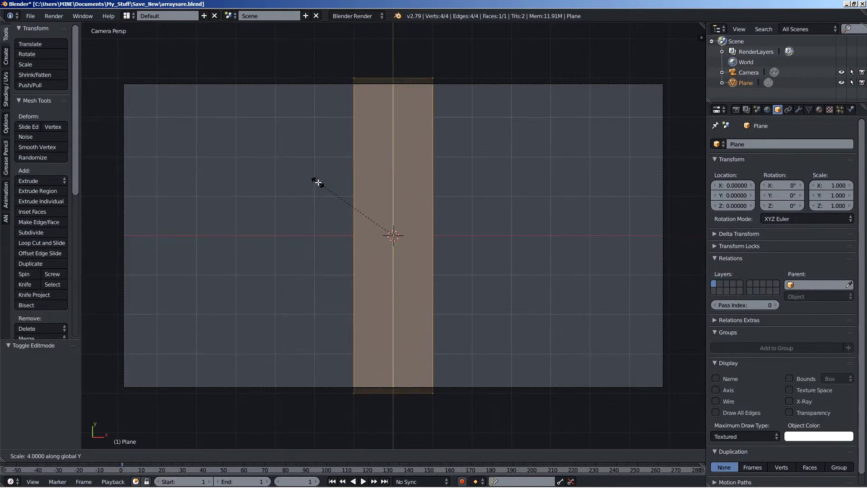
click(317, 182)
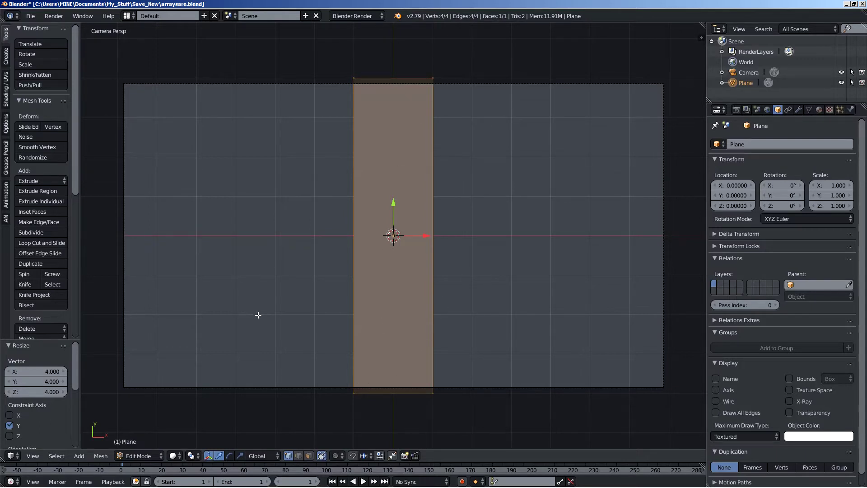
key(s)
text(x)
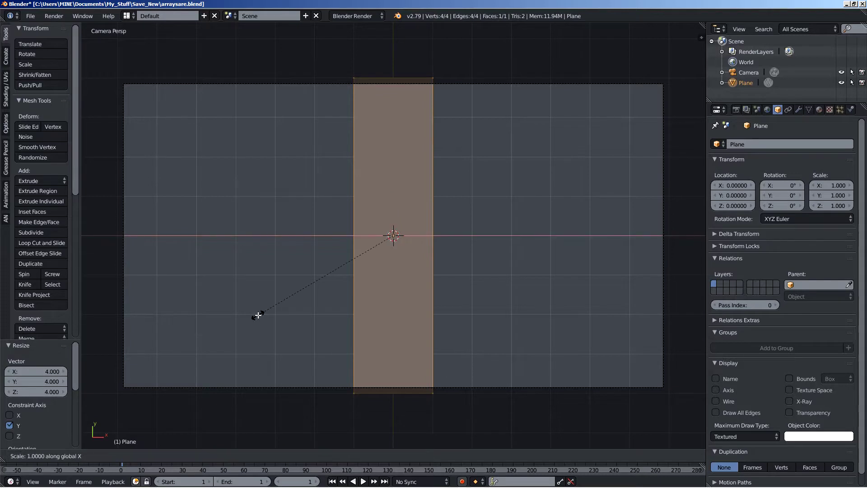
text(0.1)
key(Return)
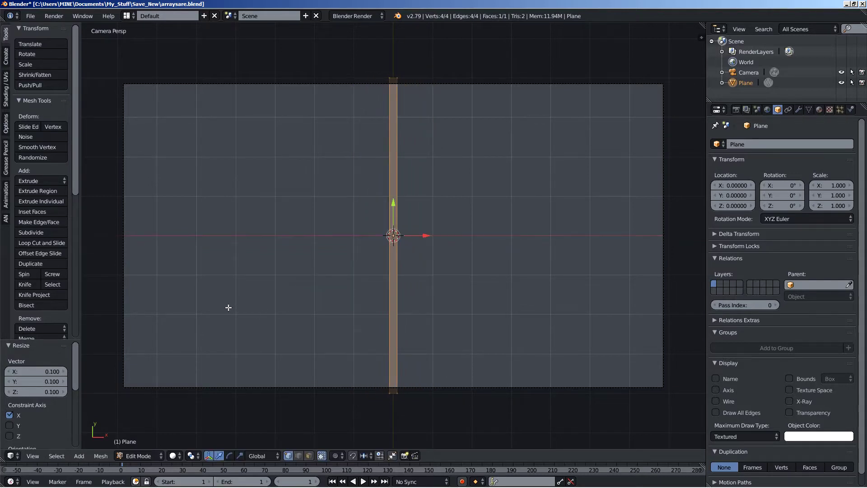
Step: Rescale the strip's width to 0.3 along X, then move it to X -6.68 in Object Mode
key(s)
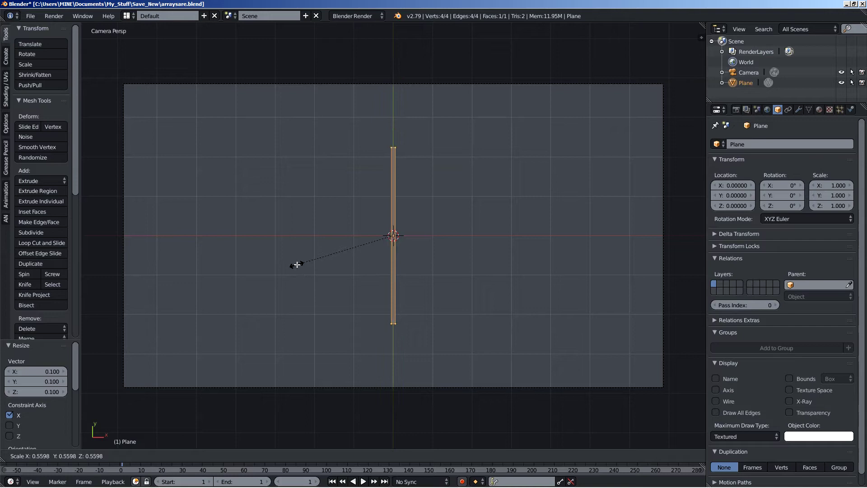
key(Escape)
key(s)
key(x)
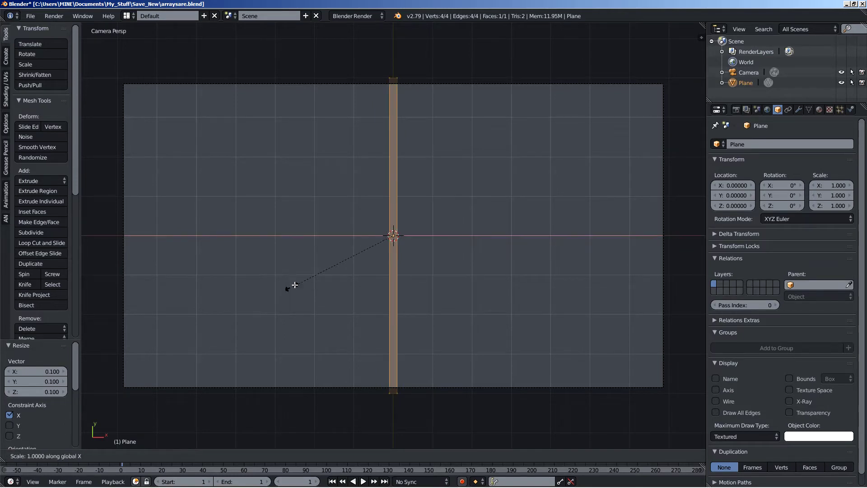
click(364, 252)
key(Tab)
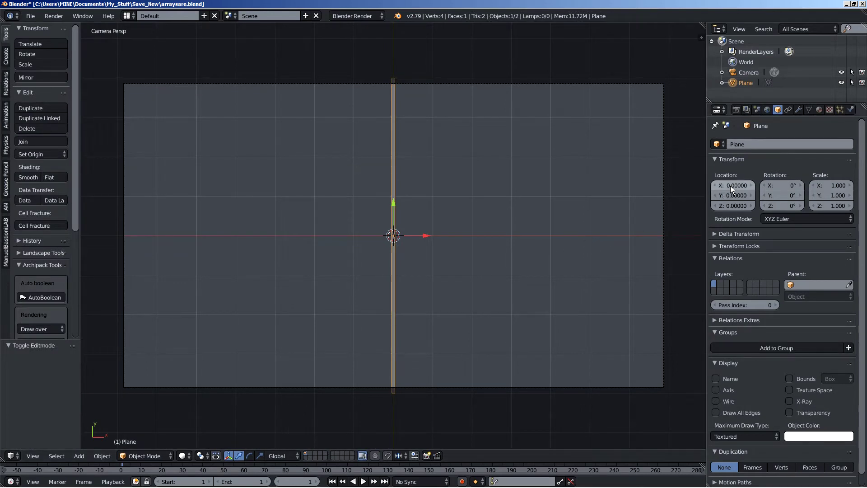
drag(730, 186, 426, 228)
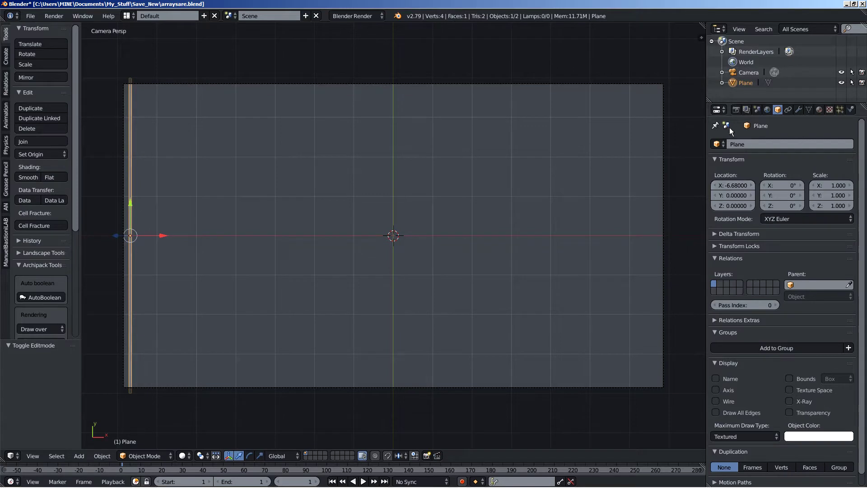
Step: Add an Array modifier to the strip using a constant X offset of 0.94 instead of relative offset
click(798, 110)
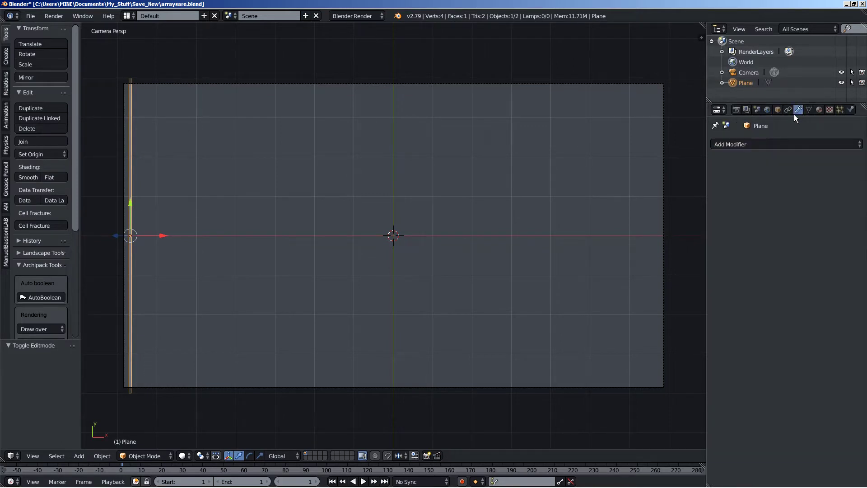
click(752, 142)
click(674, 166)
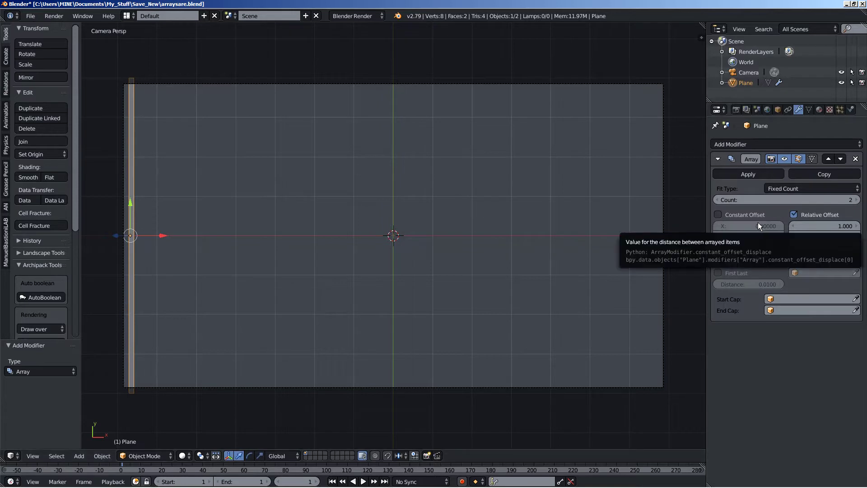
click(795, 214)
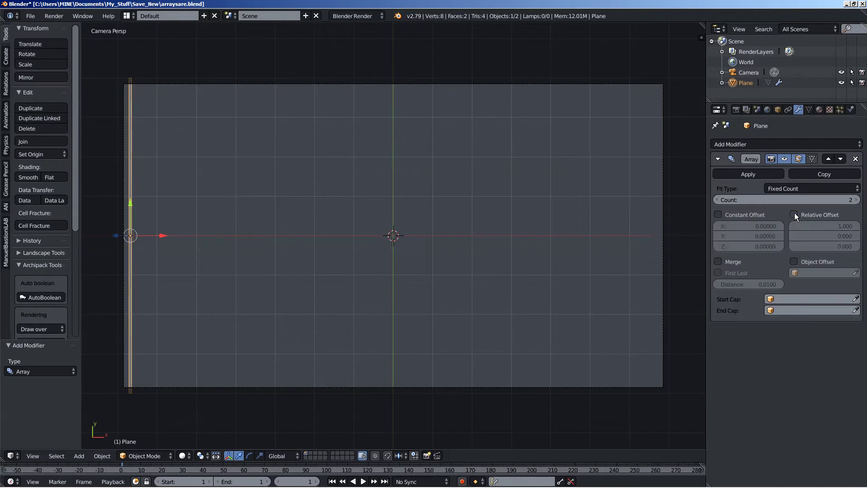
click(719, 213)
drag(728, 225, 792, 229)
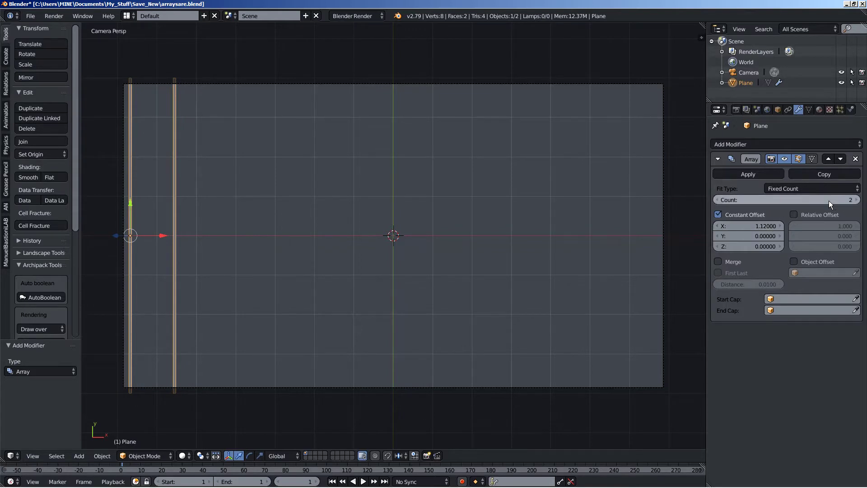
Step: Set the array's count to 2 after briefly trying 13 copies
drag(829, 201, 836, 201)
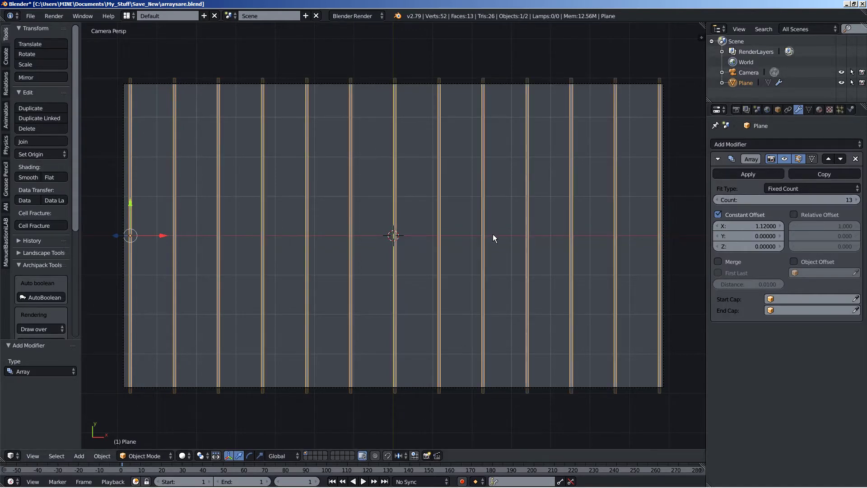
scroll(493, 234, down, 3)
scroll(493, 234, up, 2)
scroll(493, 238, up, 1)
drag(755, 199, 732, 227)
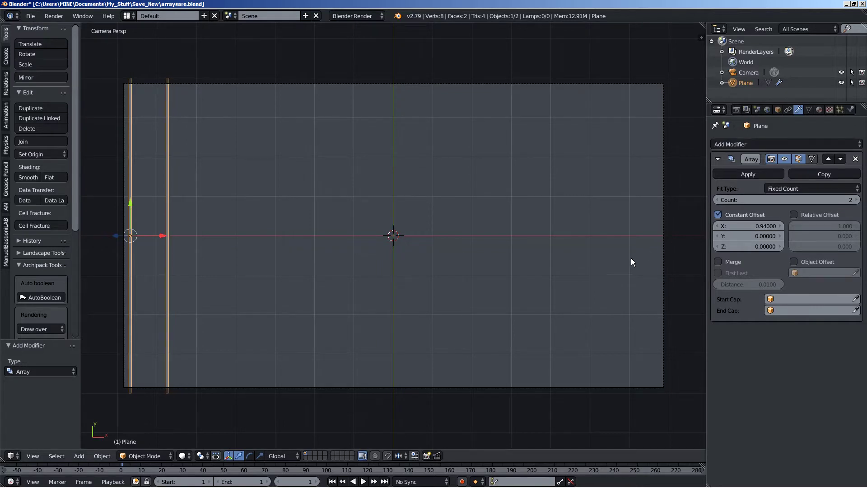
Step: Add a second Array modifier with a constant X offset of 1.06 instead of relative offset
click(752, 144)
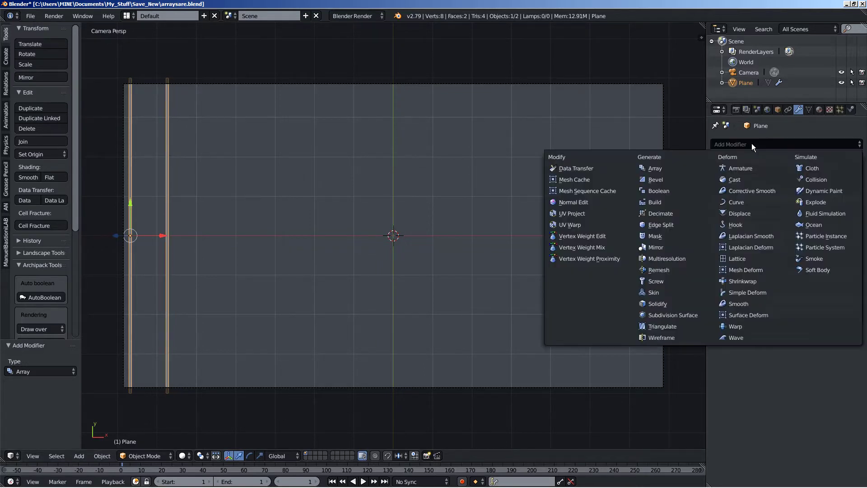
click(689, 169)
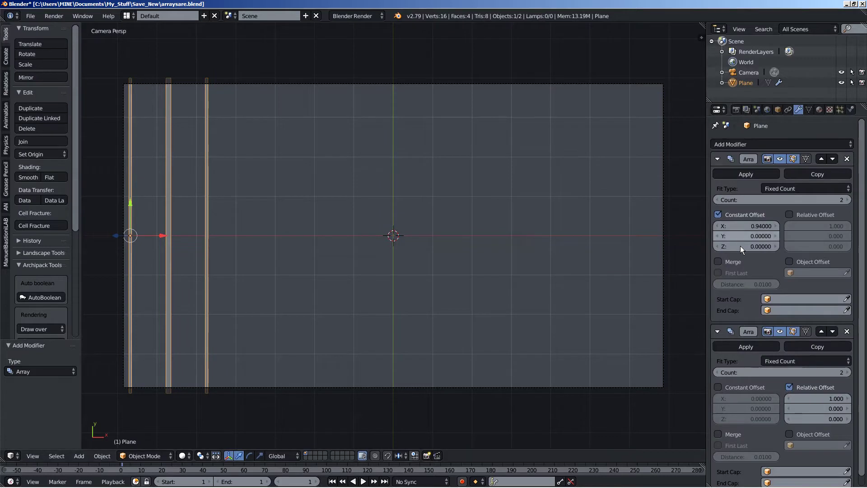
click(789, 387)
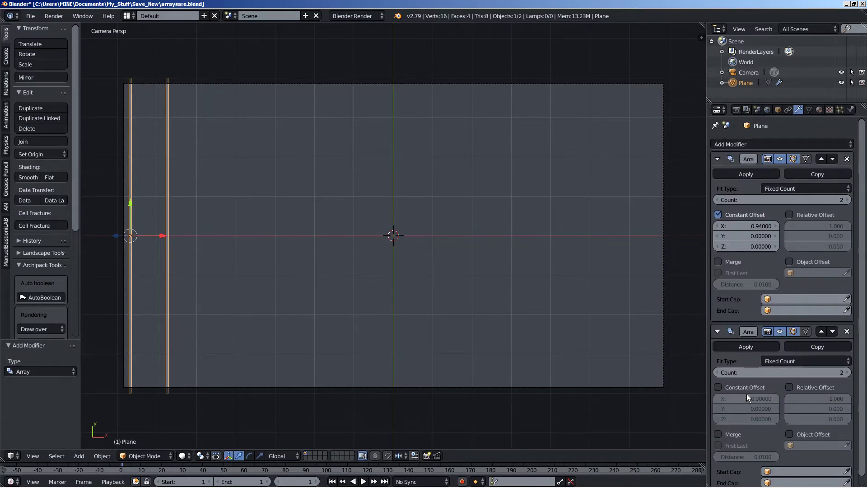
click(718, 387)
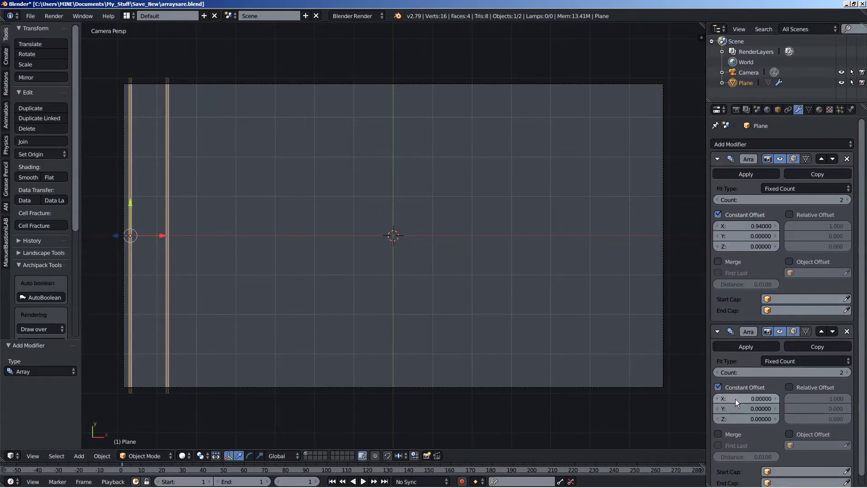
drag(738, 399, 786, 360)
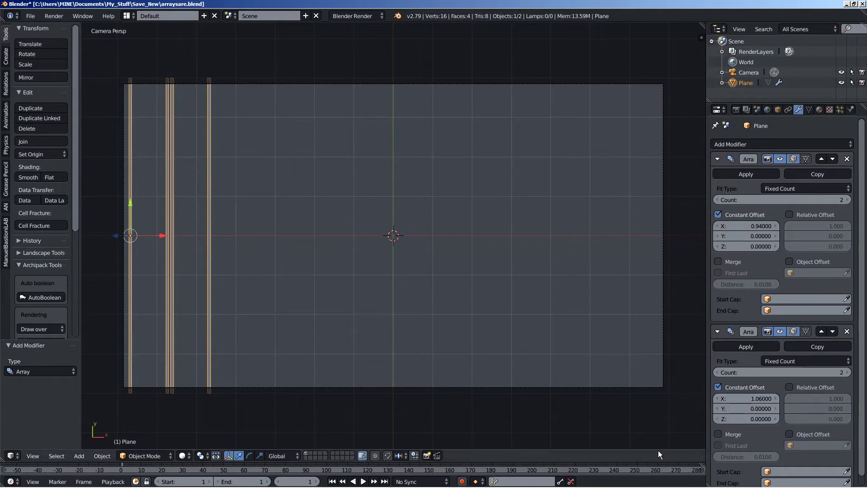
Step: Collapse the two Array panels and add a third Array with a constant 3.06 X offset
click(718, 160)
click(719, 176)
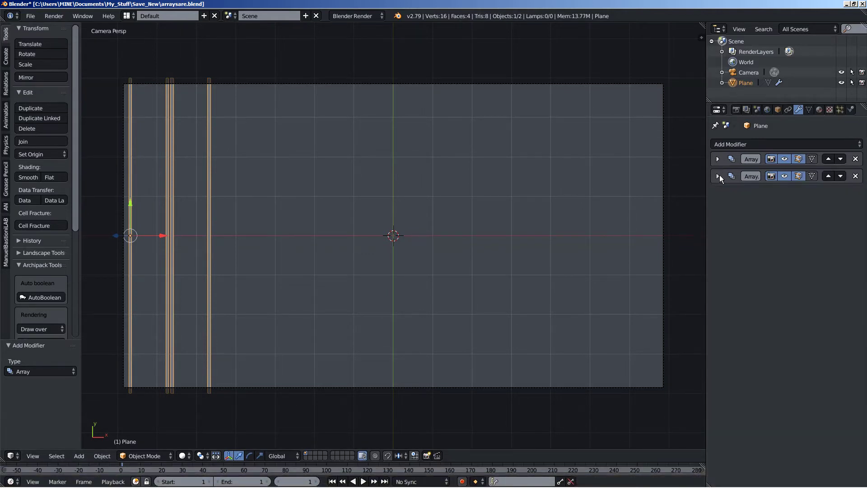
click(766, 144)
click(677, 168)
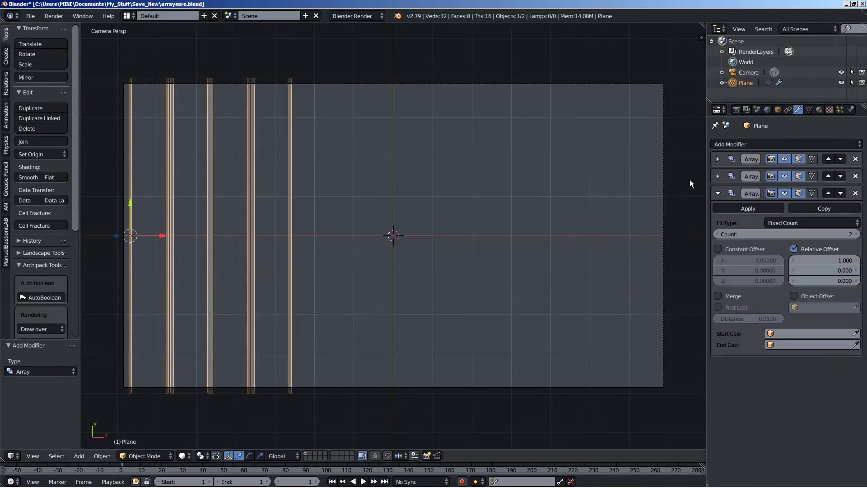
click(794, 248)
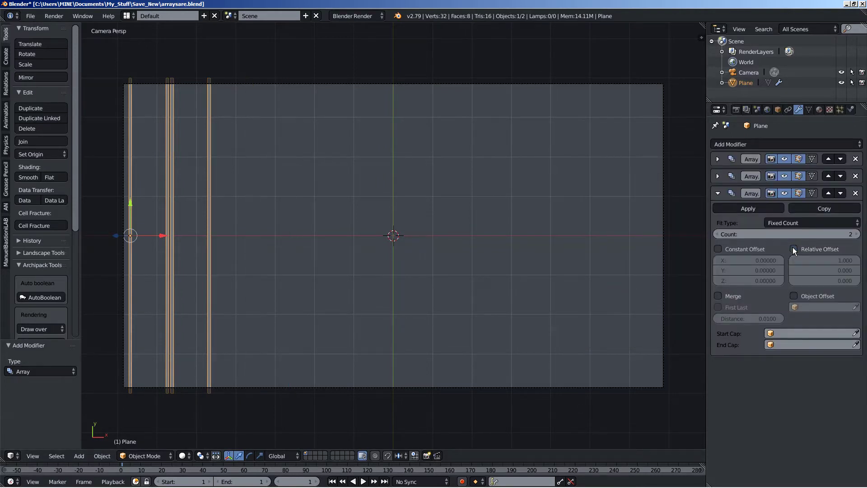
click(719, 249)
drag(728, 261, 6, 251)
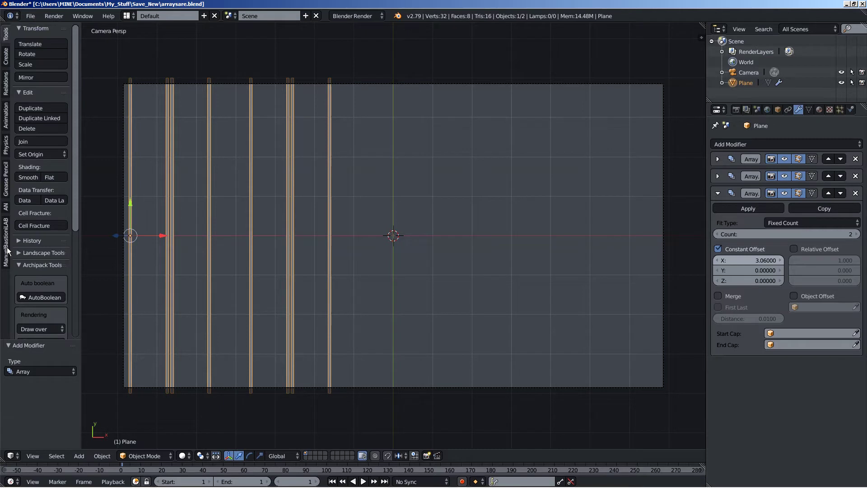
drag(7, 251, 7, 250)
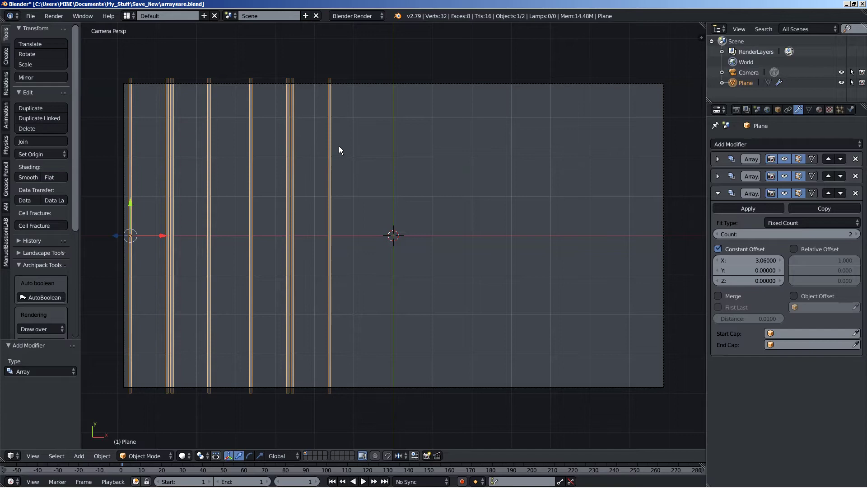
Step: Add a fourth Array modifier using constant offset, with its X value raised to 4.34
click(744, 143)
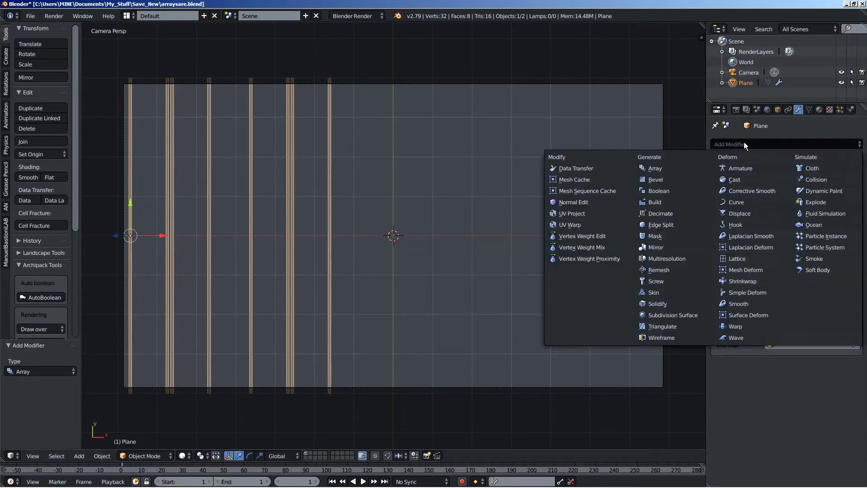
click(674, 167)
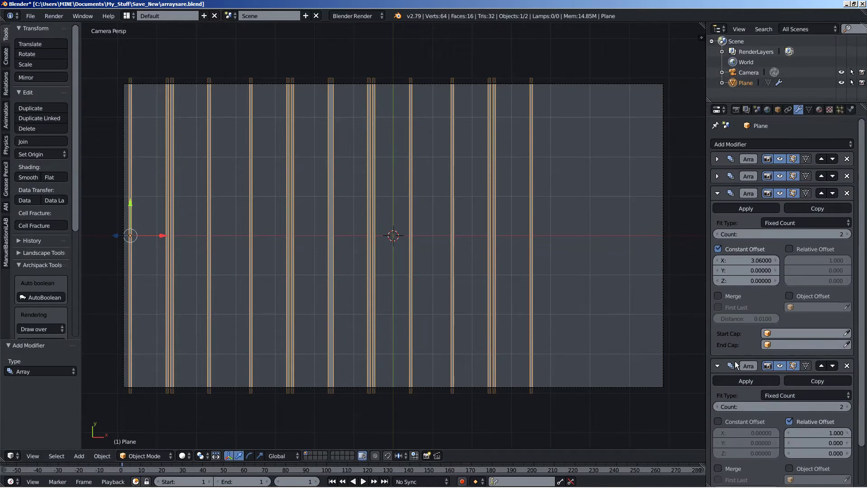
click(791, 421)
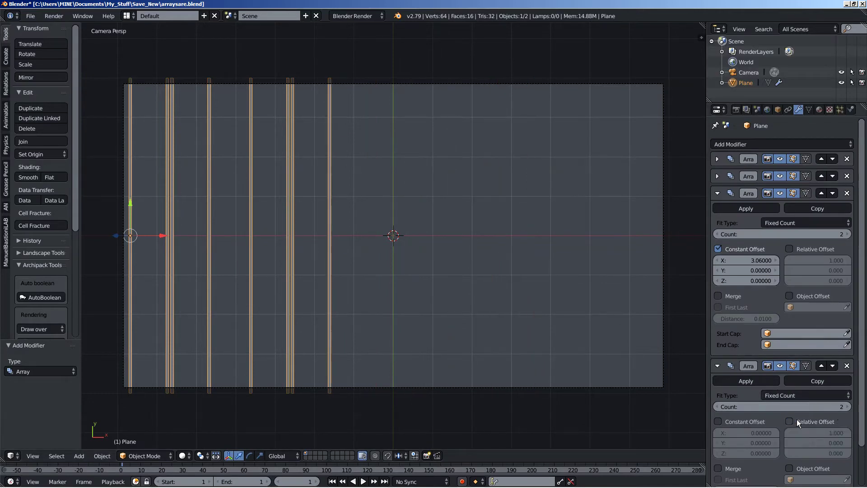
click(719, 421)
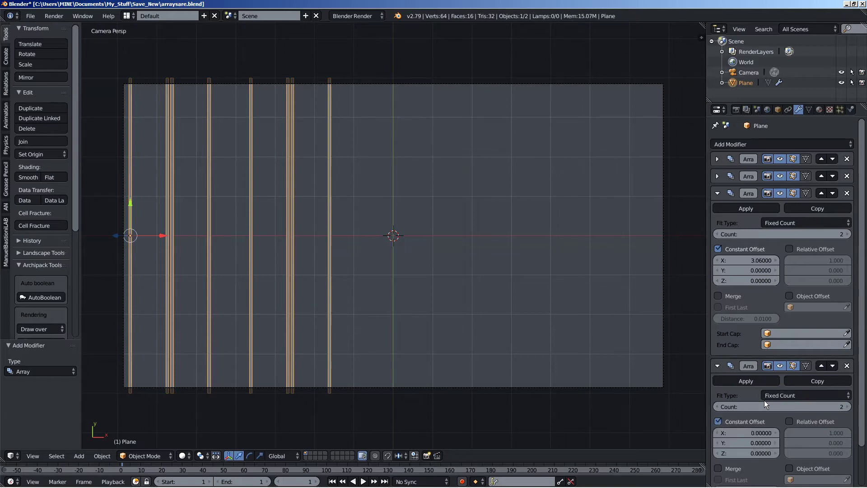
drag(744, 430, 77, 348)
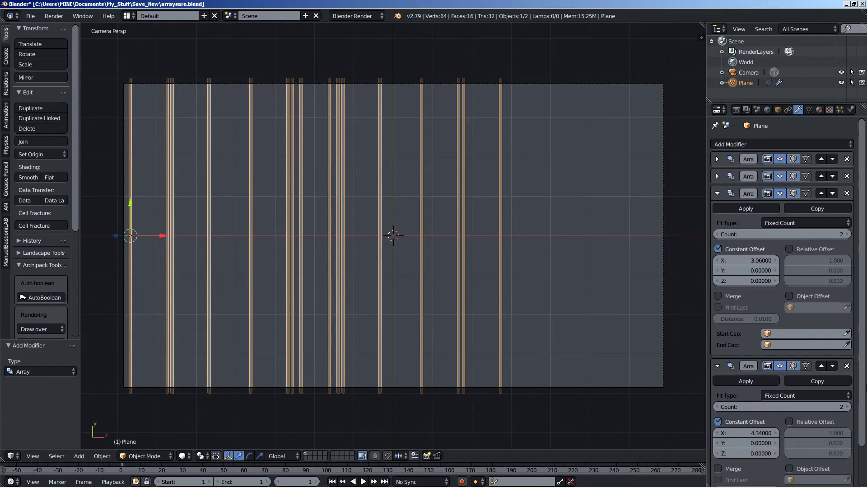
Step: Collapse the third and fourth Arrays, then add a fifth with constant X offset 0.92, dragged to 7.65
click(719, 193)
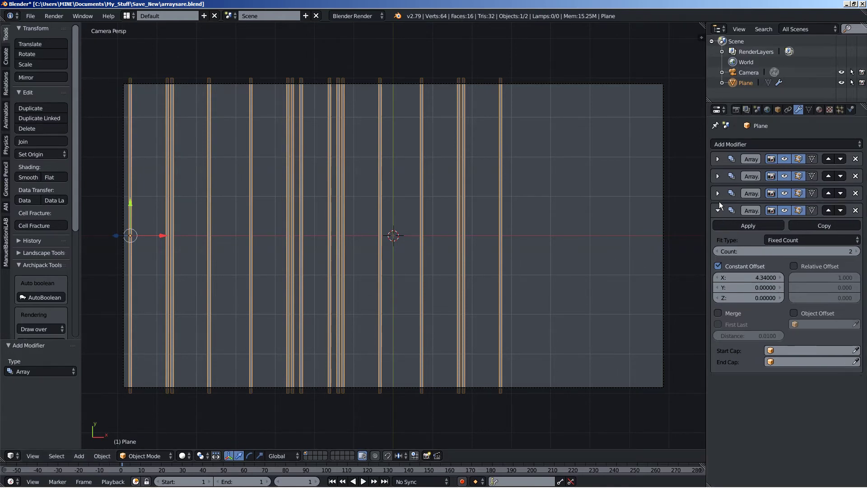
click(717, 210)
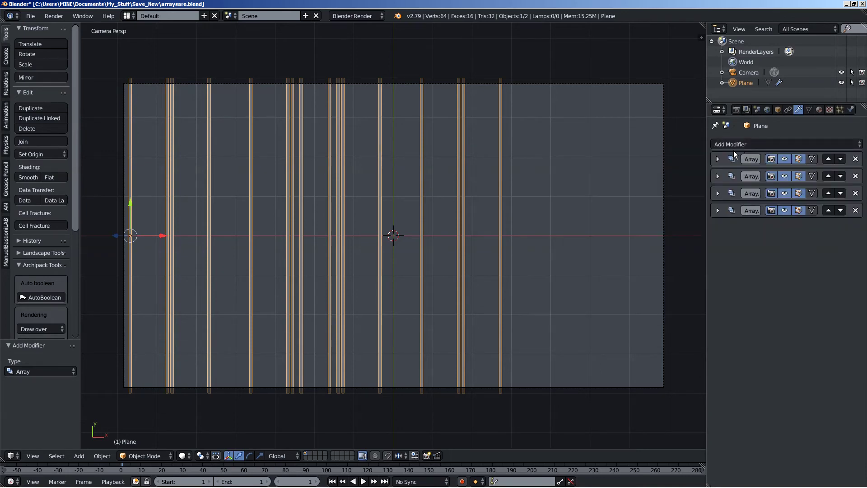
click(692, 169)
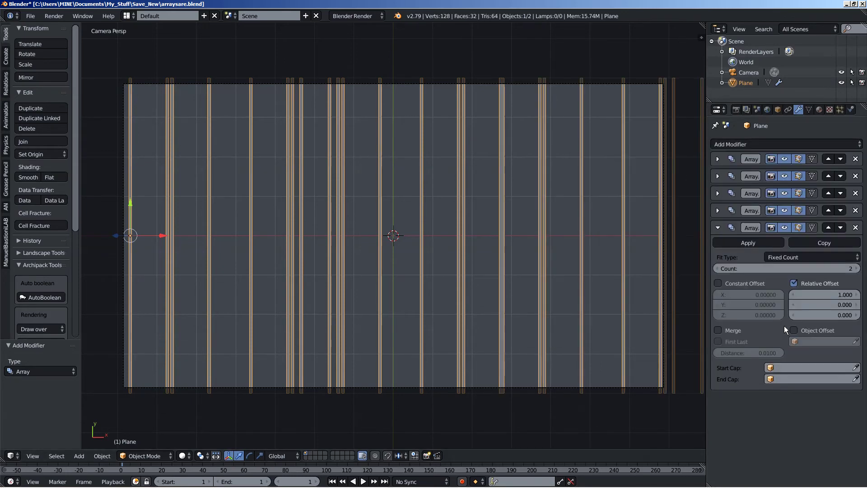
click(794, 283)
click(718, 283)
click(739, 294)
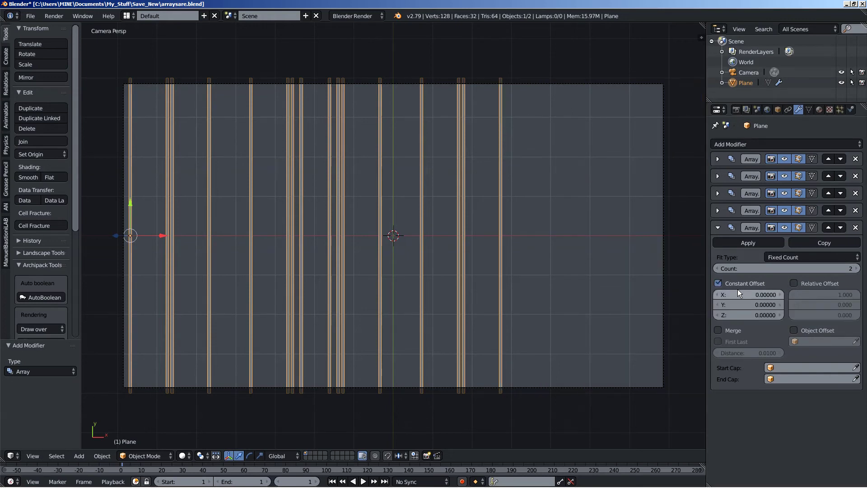
text(0.92)
key(Return)
drag(793, 294, 223, 251)
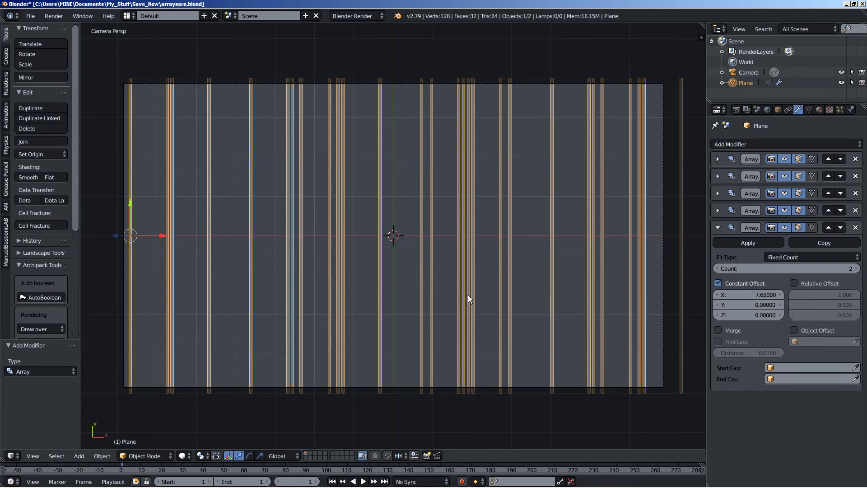
Step: Lower the fifth Array's constant X offset from 7.65 to 7.16 while inspecting the stripes in 3D
middle_drag(405, 339, 355, 297)
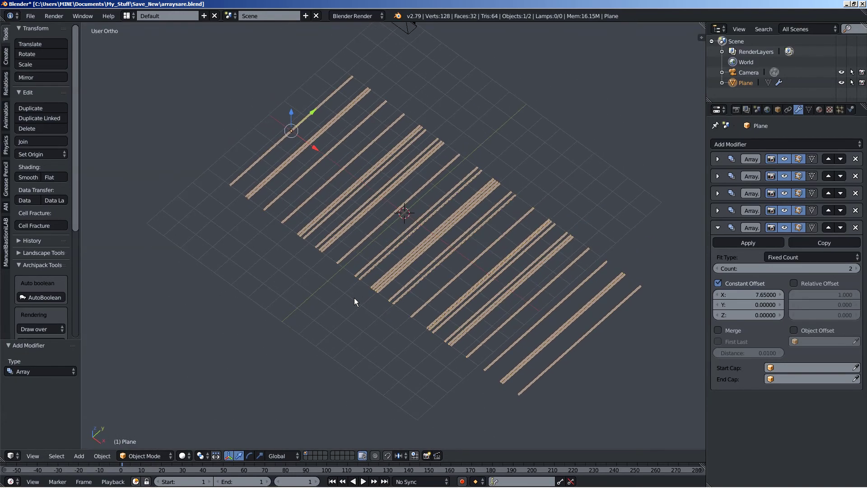
scroll(354, 298, up, 3)
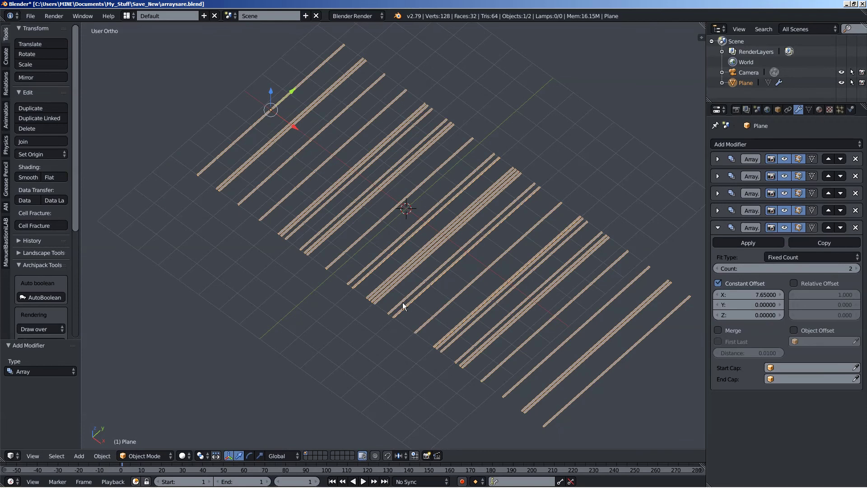
ctrl+scroll(399, 310, down, 4)
scroll(383, 307, up, 1)
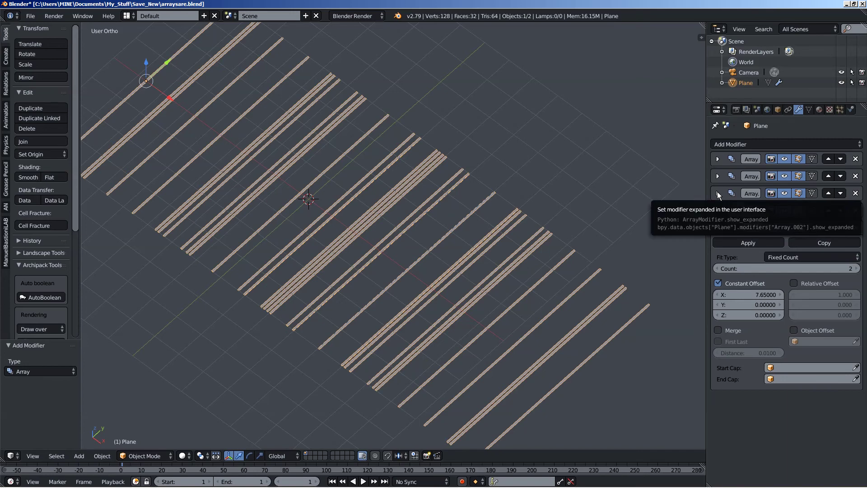
middle_drag(281, 232, 291, 238)
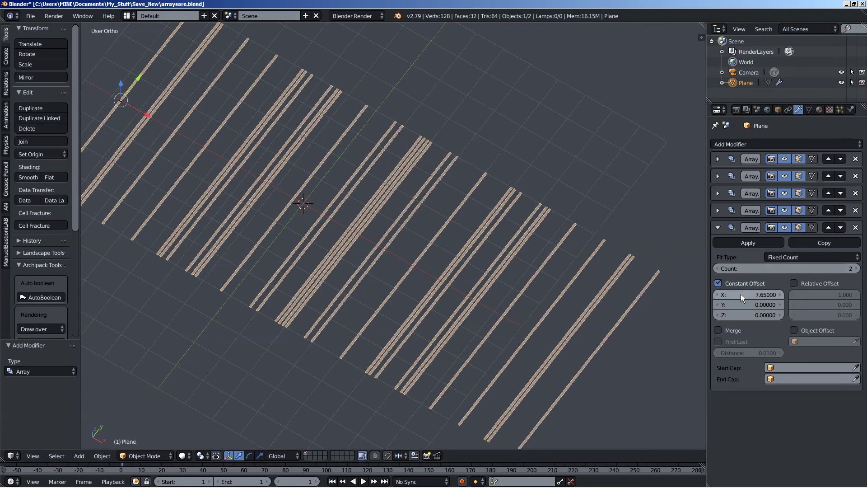
drag(741, 294, 715, 304)
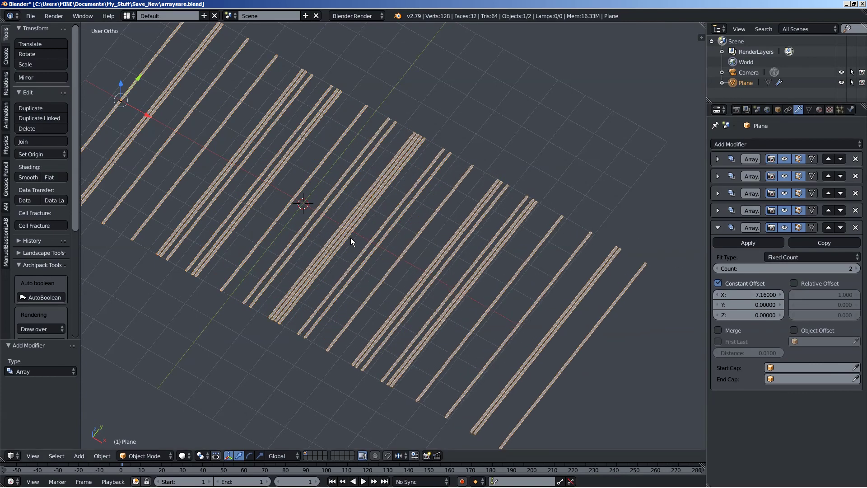
scroll(351, 238, down, 5)
scroll(348, 238, up, 3)
middle_drag(357, 261, 333, 274)
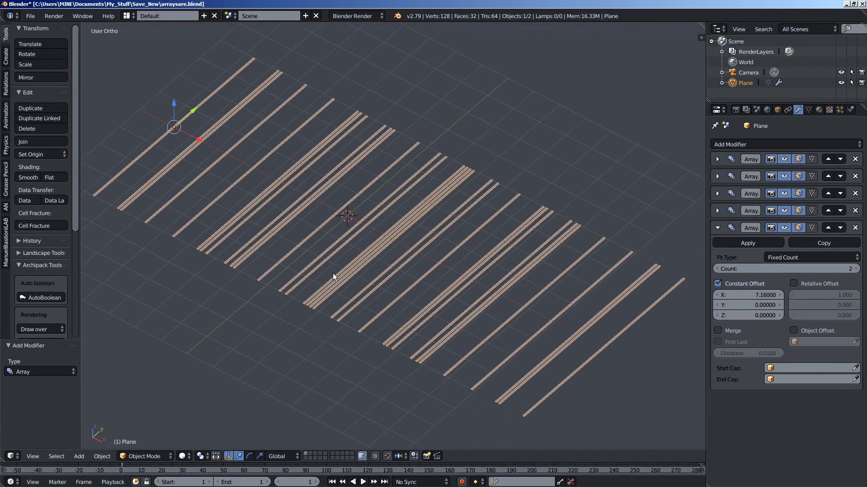
scroll(332, 273, up, 1)
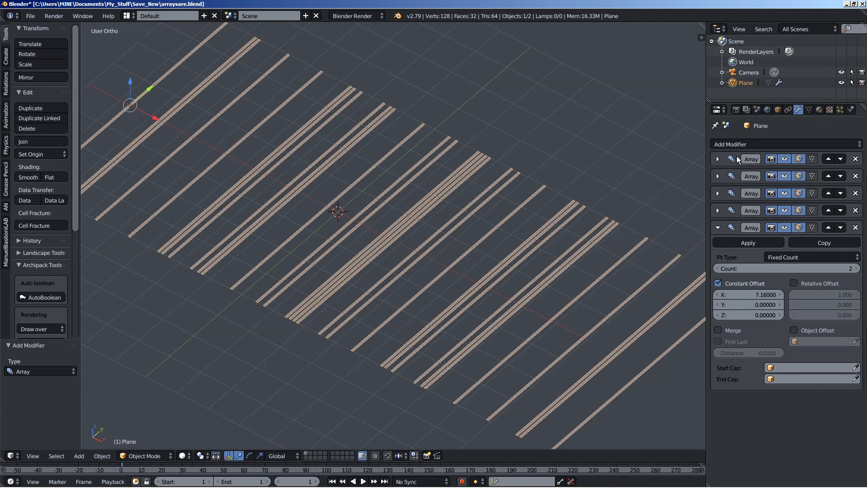